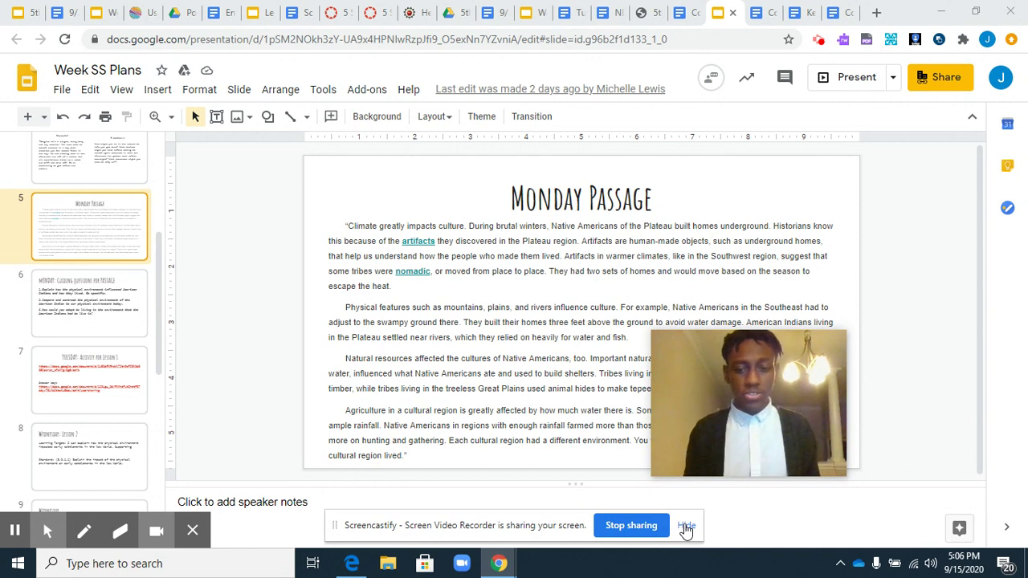
Step: Show slide 6, the Monday guiding questions on the American Indians' physical environment
left_click(685, 527)
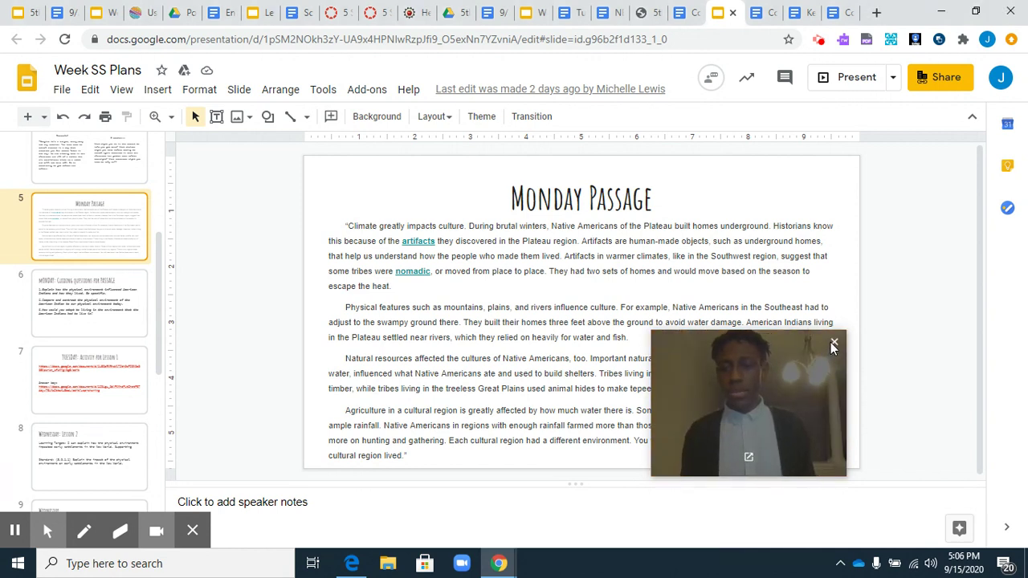
left_click(833, 343)
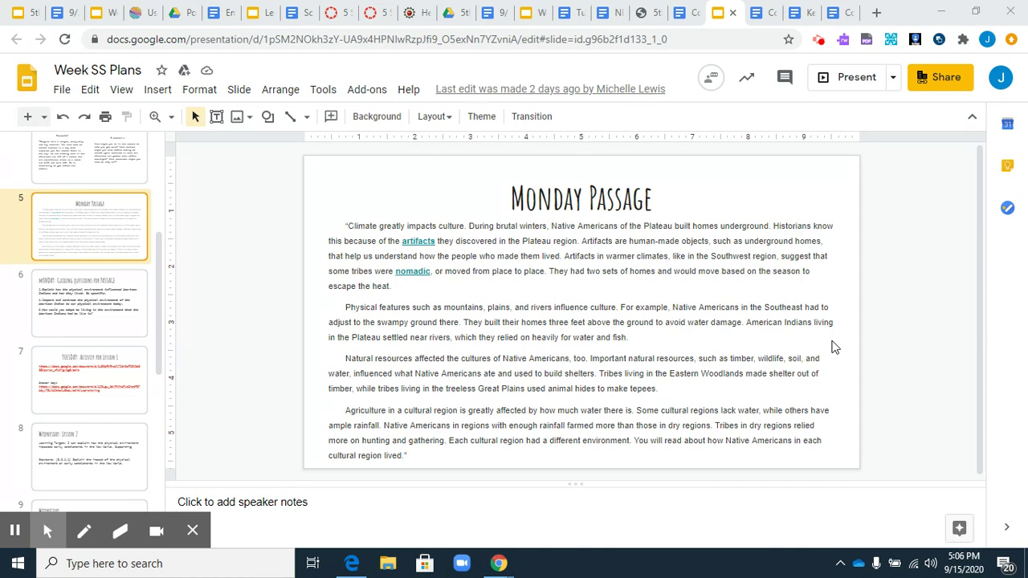
left_click(102, 329)
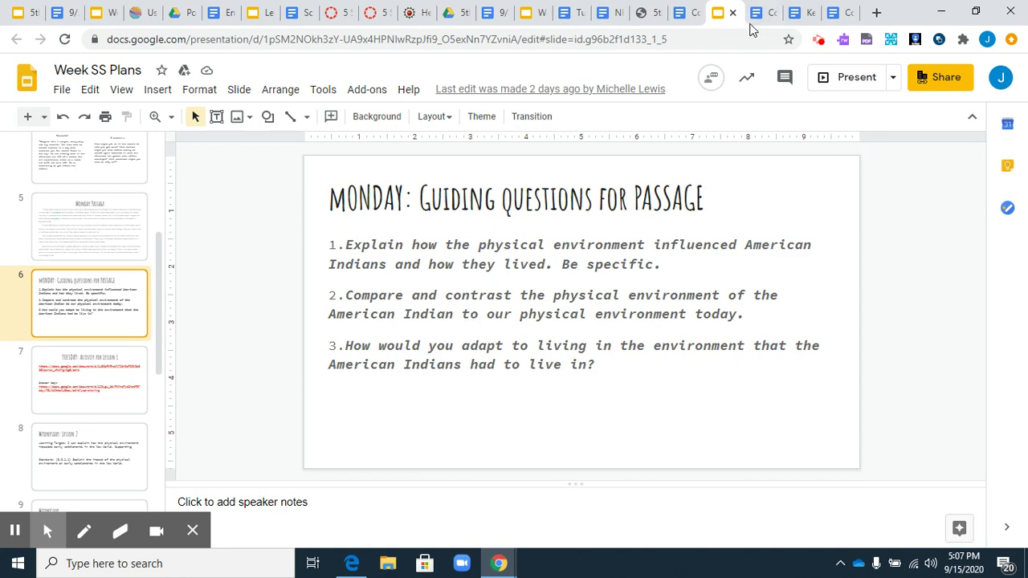
Step: Switch to the Cross Impact Matrix Google Doc and scroll through its filled row of impacts
left_click(765, 7)
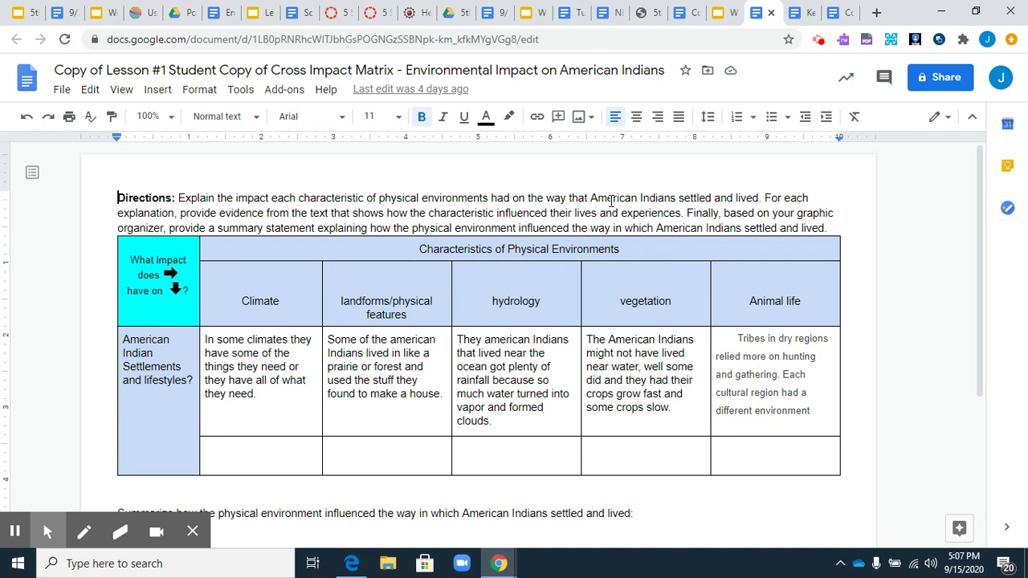
scroll(488, 259, "down", 1)
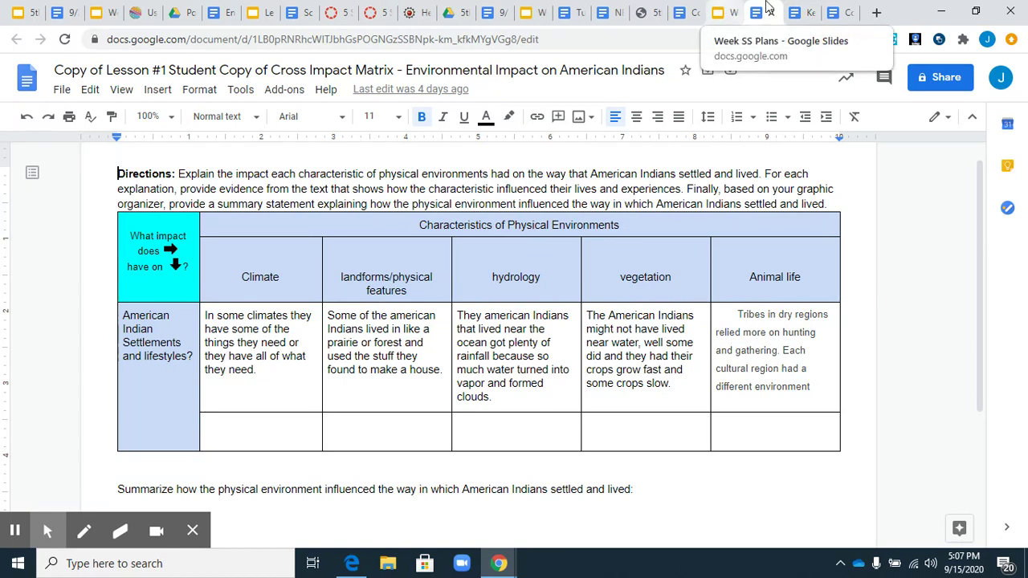
Step: Open Canvas in a new browser tab
left_click(873, 10)
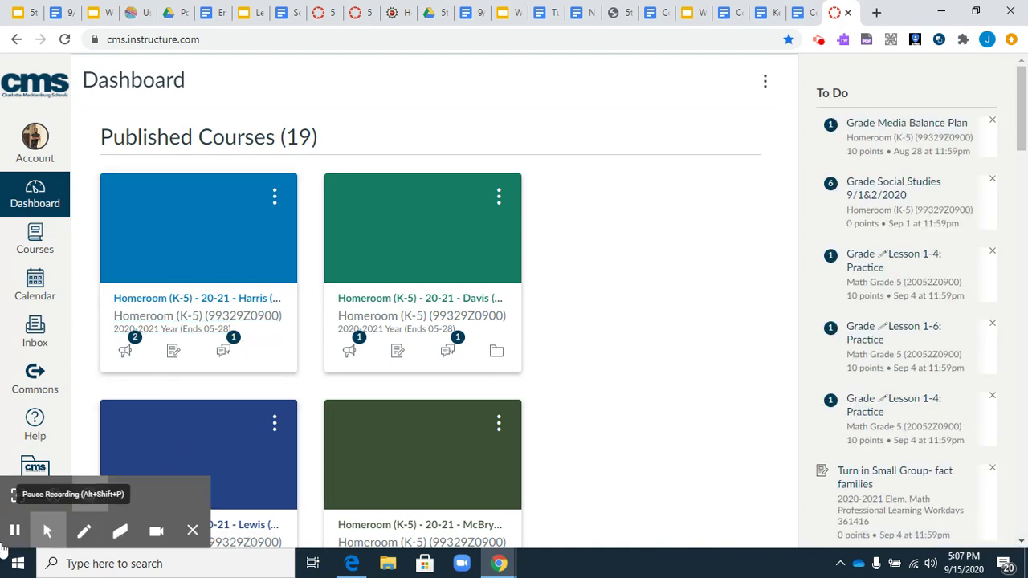
left_click(14, 532)
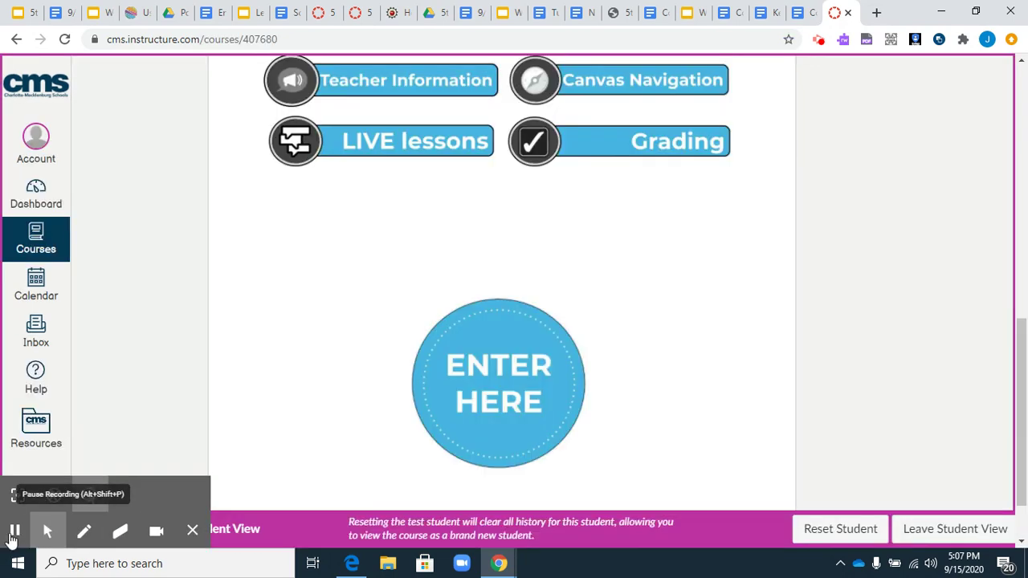
scroll(337, 365, "up", 3)
scroll(348, 358, "up", 1)
scroll(349, 357, "down", 3)
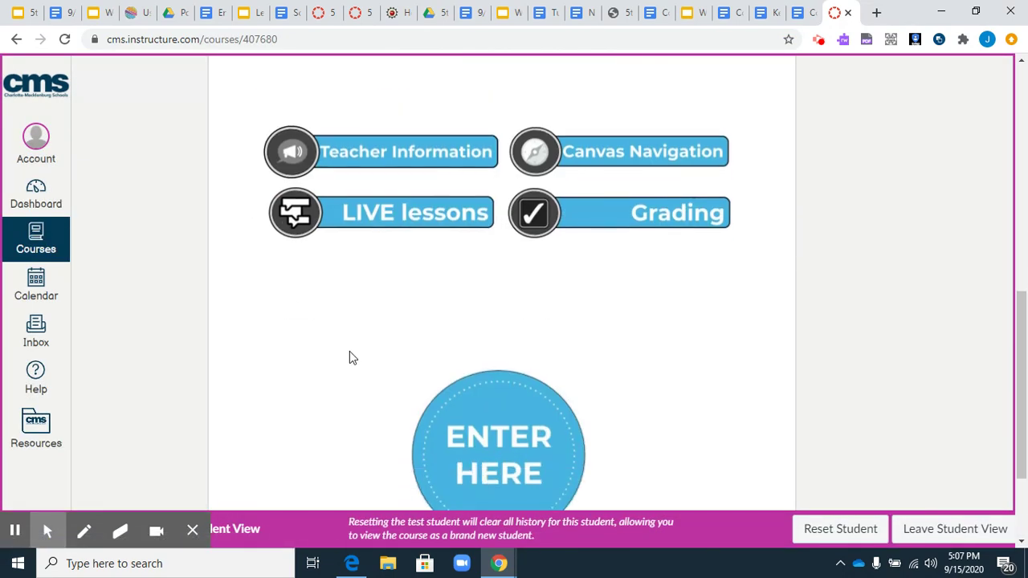
scroll(350, 357, "down", 2)
Step: Enter the course, go to the Unit 1 modules, and open the Unit 1 - Lesson 1 Assignment
left_click(499, 331)
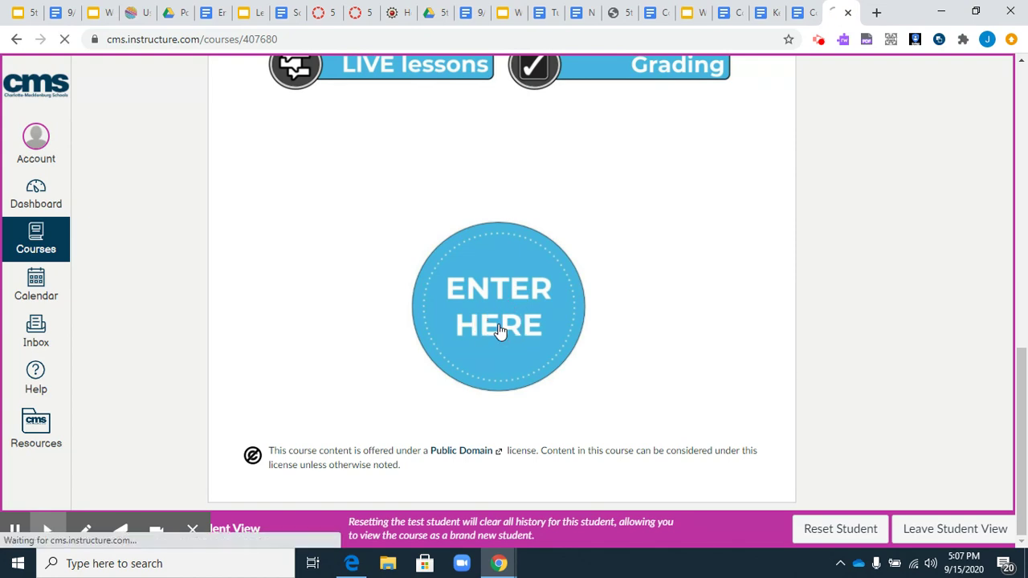
scroll(498, 333, "down", 2)
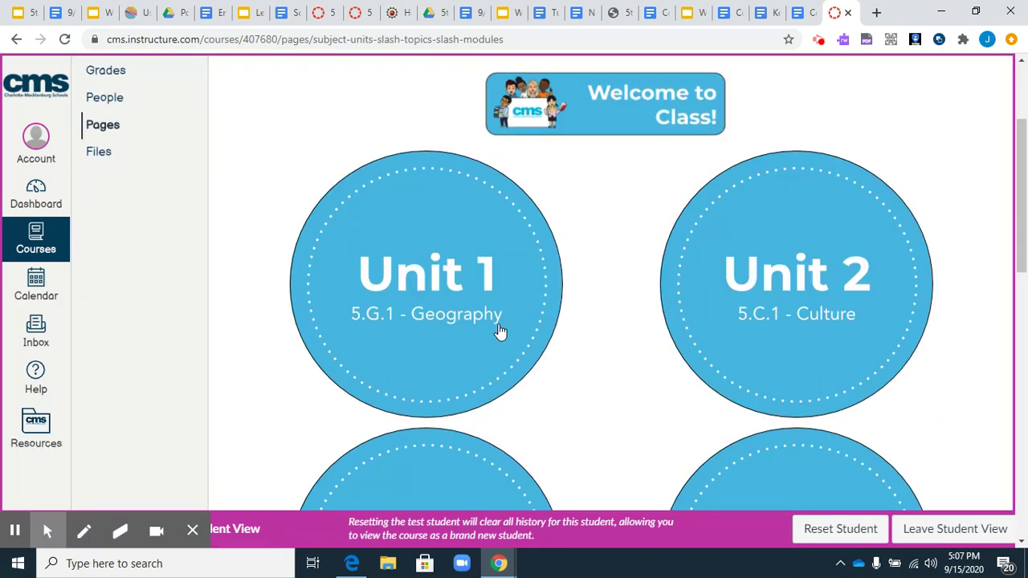
left_click(435, 298)
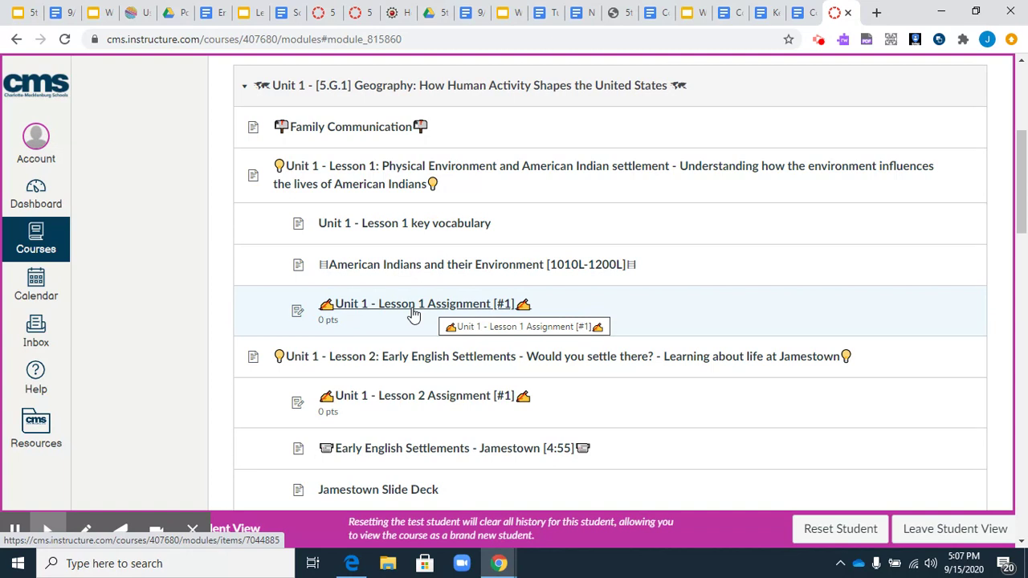
left_click(412, 311)
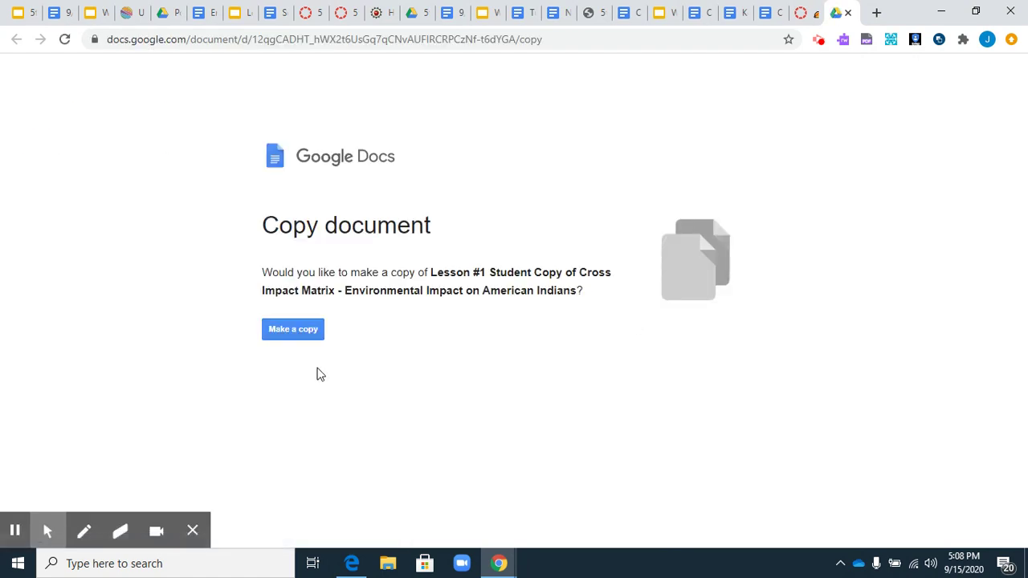
Step: Make a copy of the student Cross Impact Matrix organizer
left_click(298, 328)
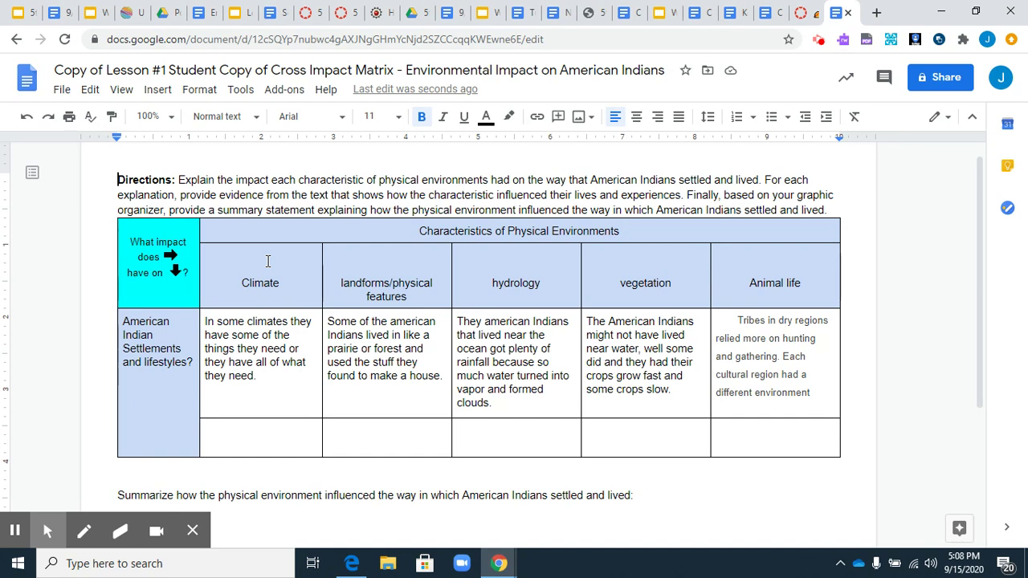
scroll(312, 269, "down", 1)
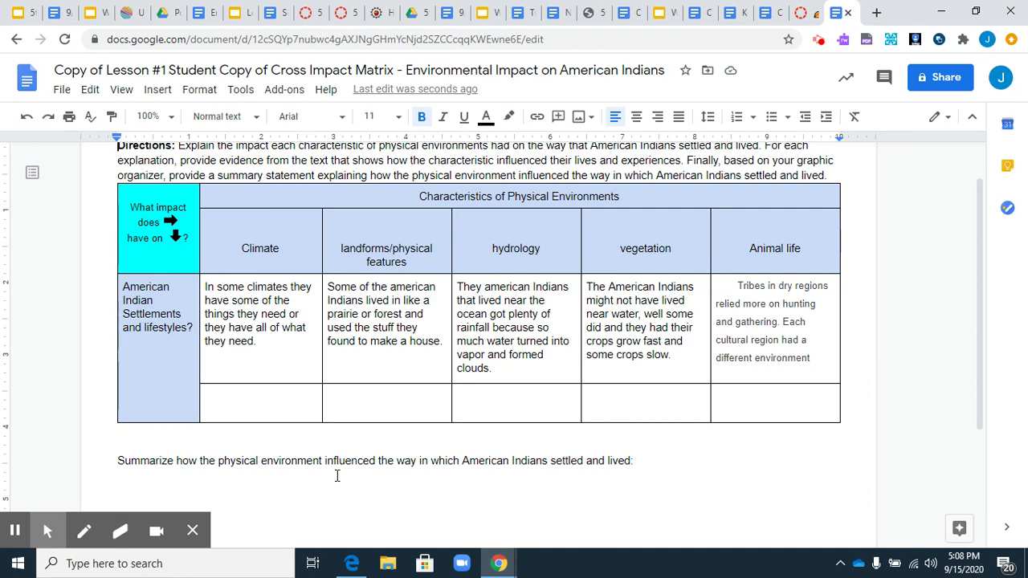
scroll(337, 475, "up", 2)
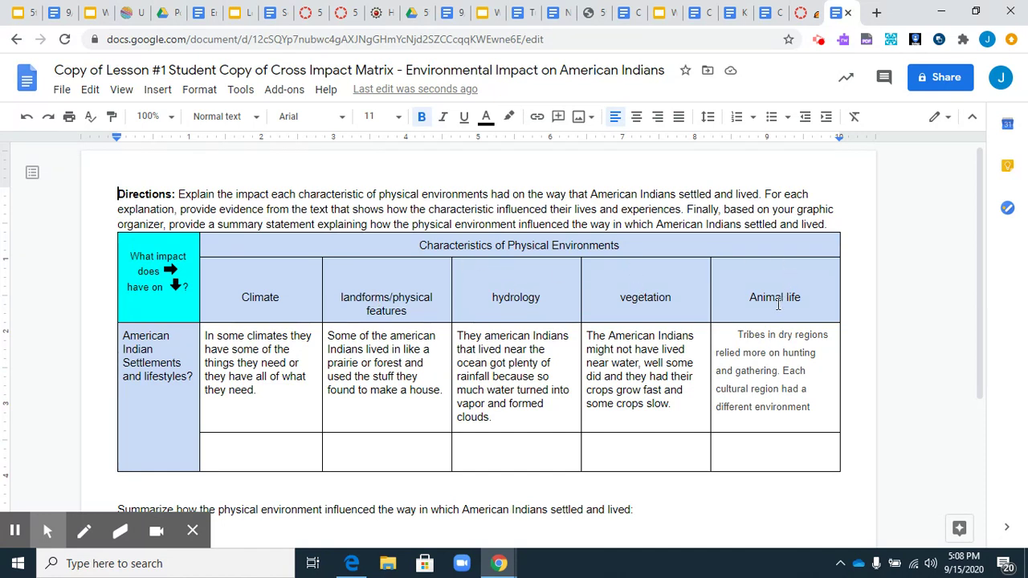
left_click(284, 362)
type("or")
scroll(569, 396, "down", 1)
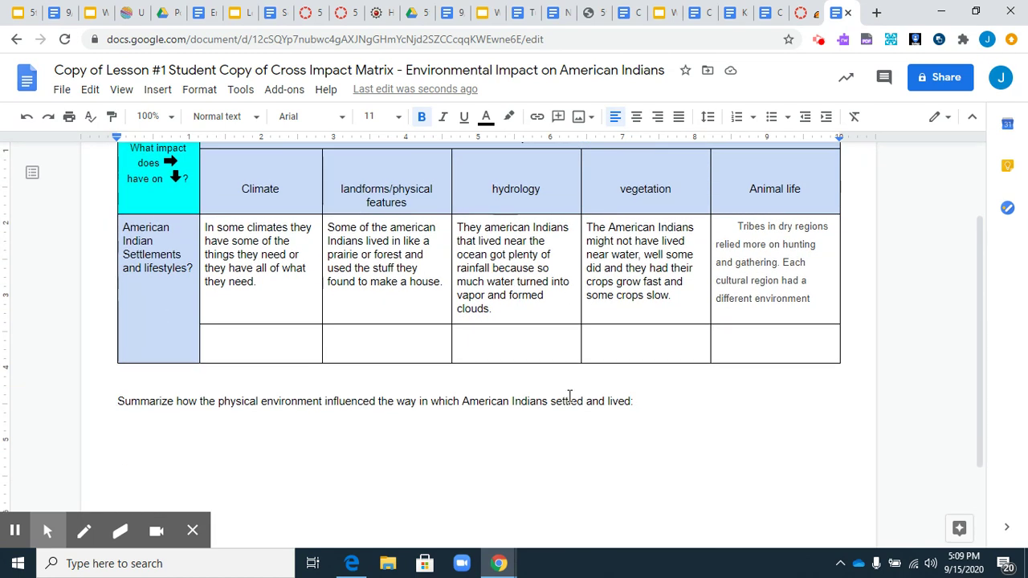
scroll(569, 396, "down", 1)
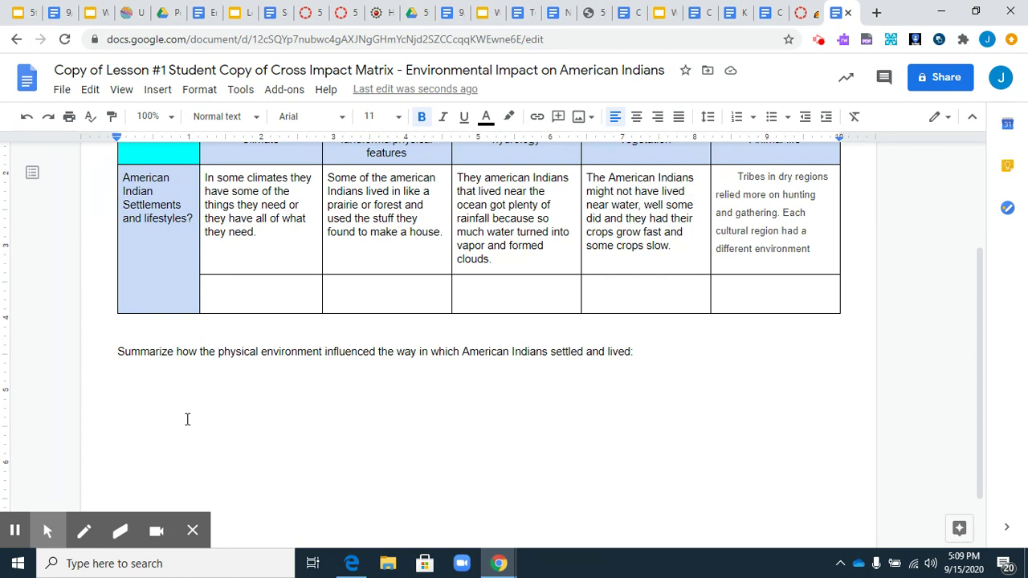
scroll(187, 419, "up", 1)
scroll(187, 419, "up", 1)
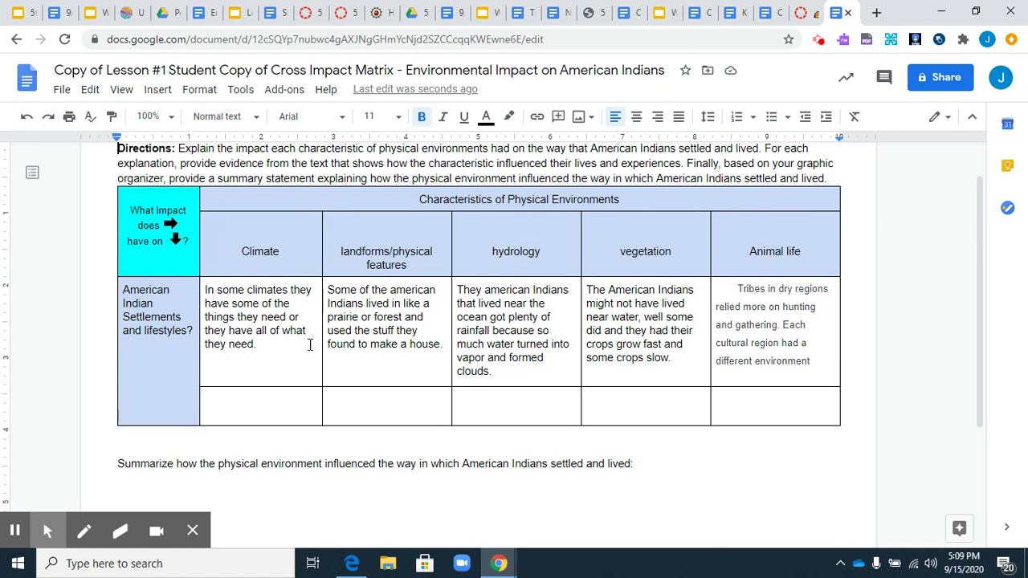
left_click(192, 531)
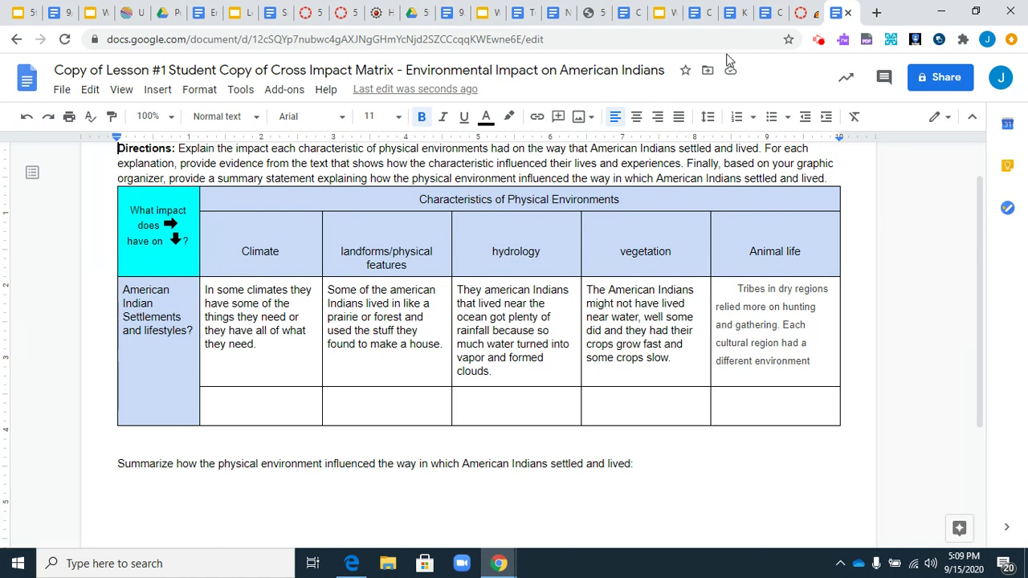
left_click(817, 39)
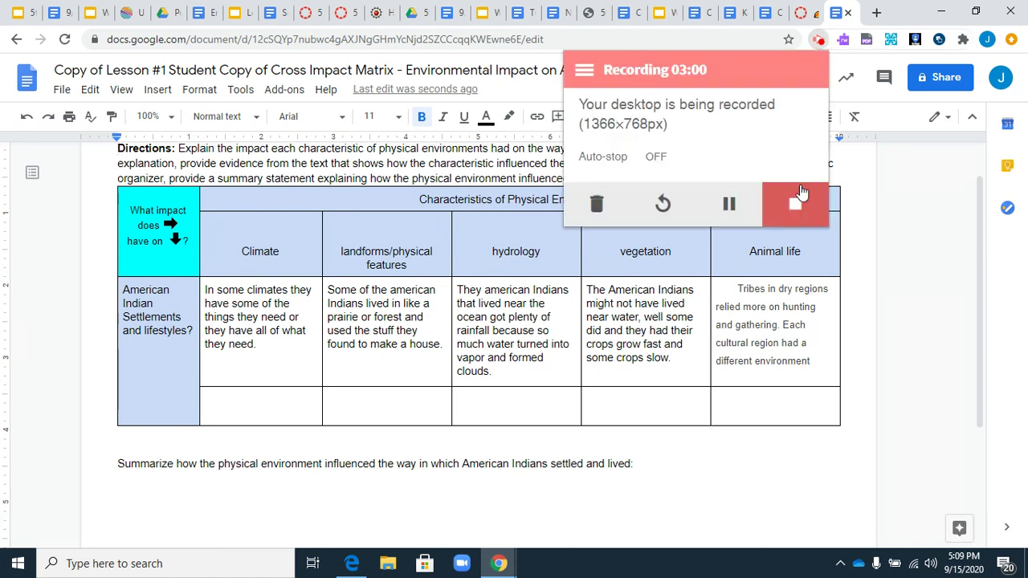